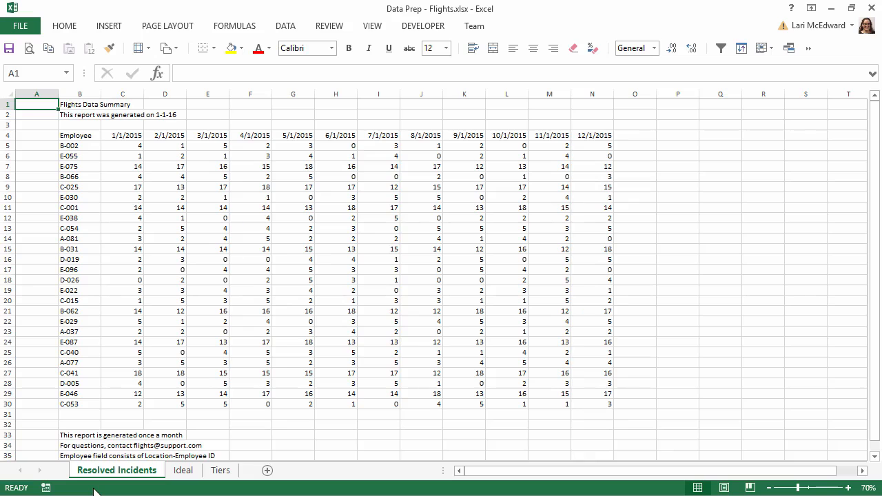
Check the layout of the Ideal worksheet, and in Tableau connect to the Excel workbook Data Prep - Flights.xlsx.
left_click(182, 471)
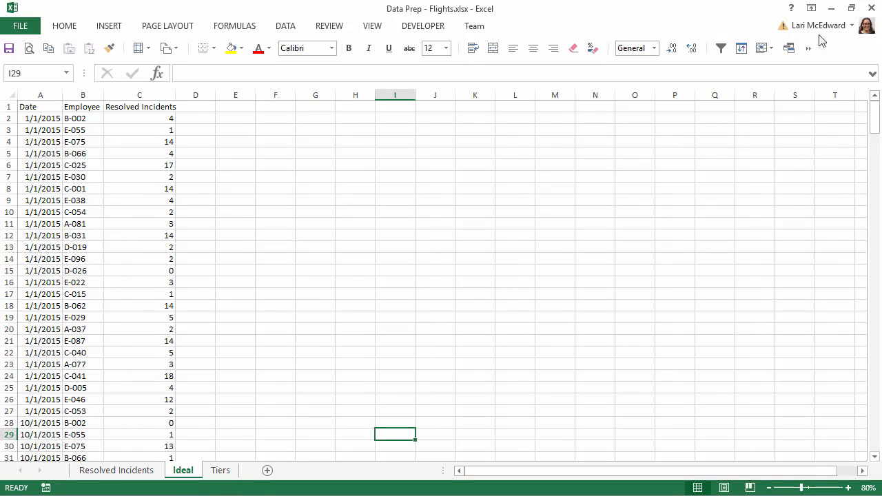
left_click(832, 8)
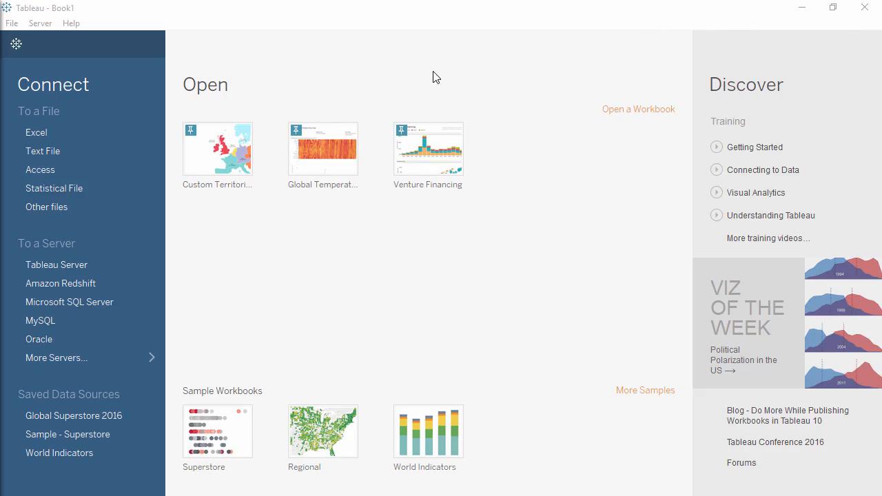
left_click(88, 132)
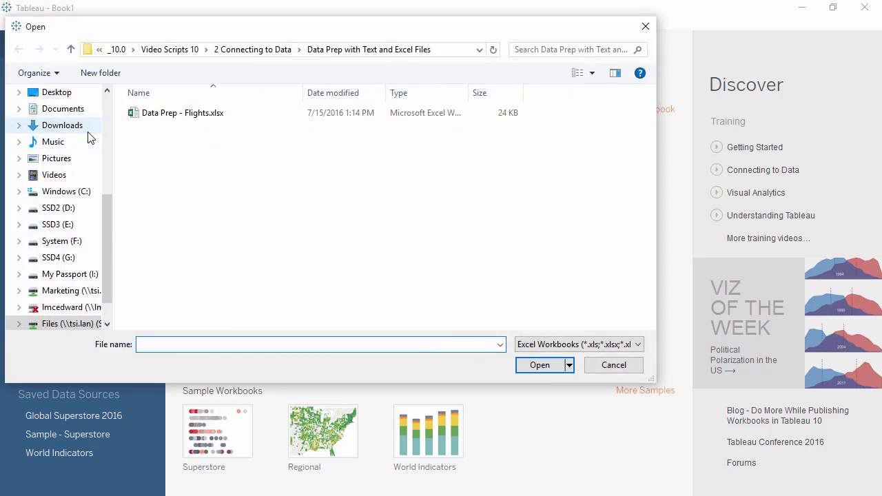
double_click(183, 117)
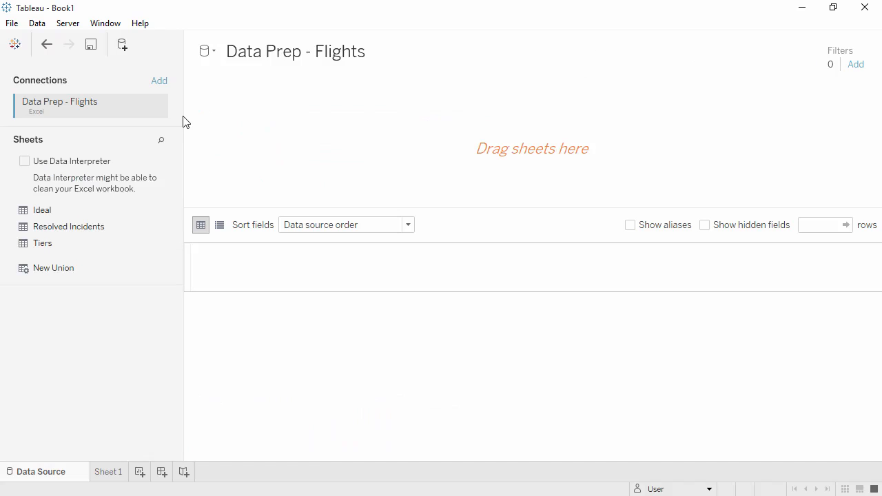
Add the Resolved Incidents sheet to the data source and clean it with Data Interpreter.
left_click_drag(96, 227, 239, 157)
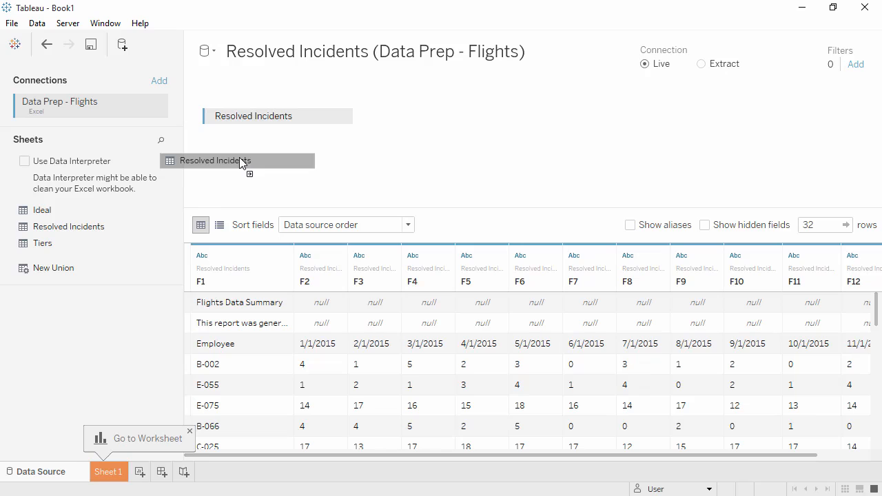
left_click_drag(240, 160, 230, 161)
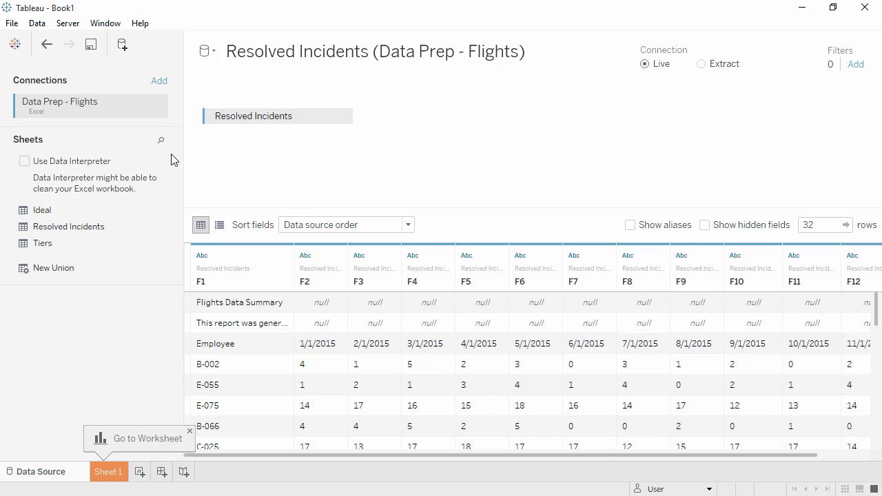
left_click(25, 162)
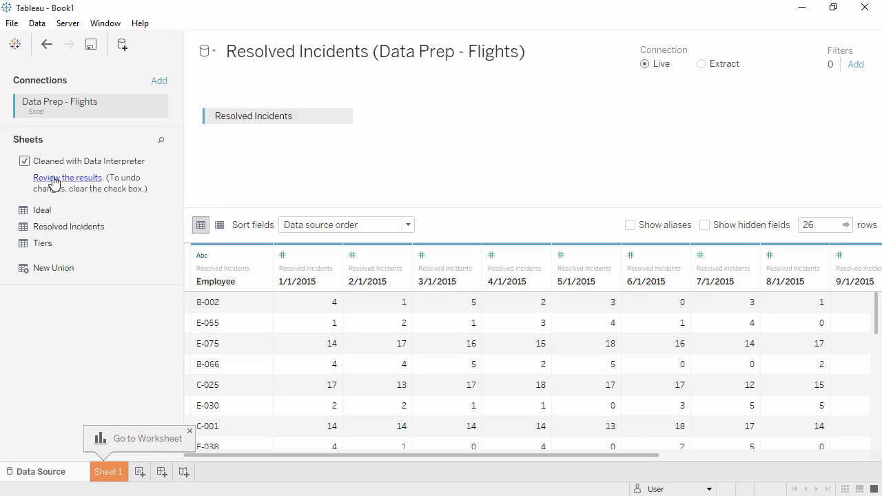
Review the Data Interpreter results in Excel for the Resolved Incidents and Ideal worksheets, and return to Tableau.
left_click(54, 180)
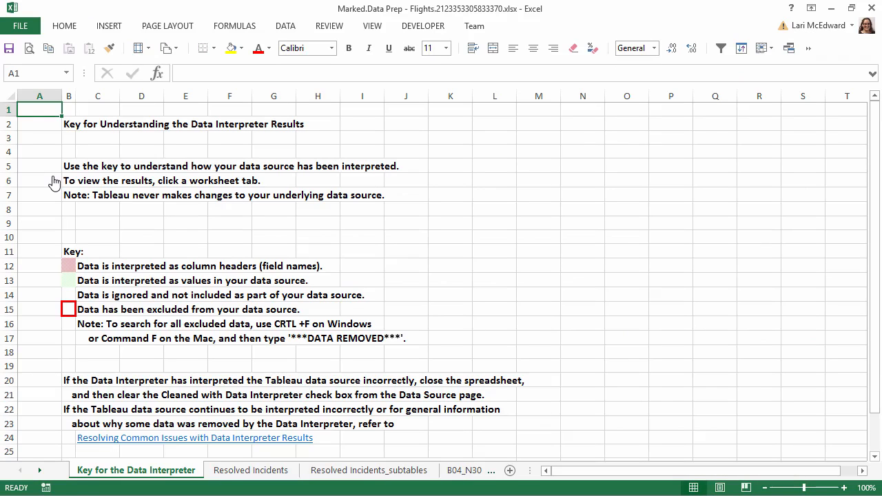
left_click(231, 471)
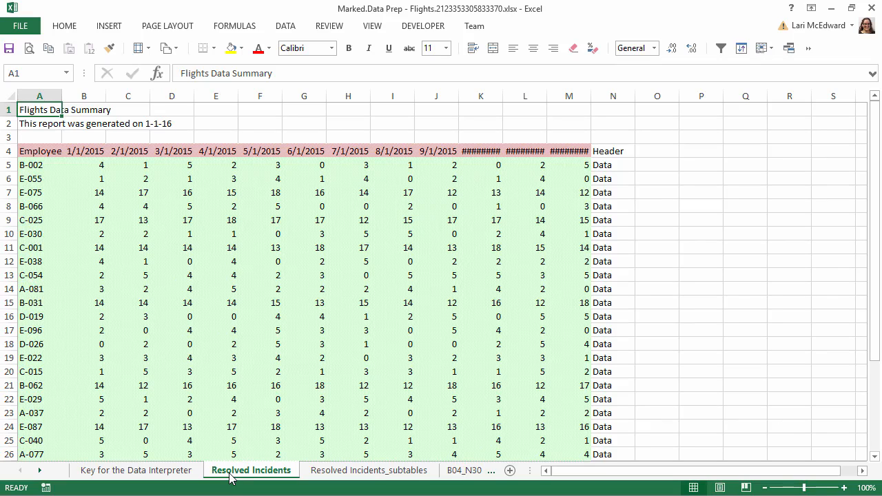
left_click(40, 471)
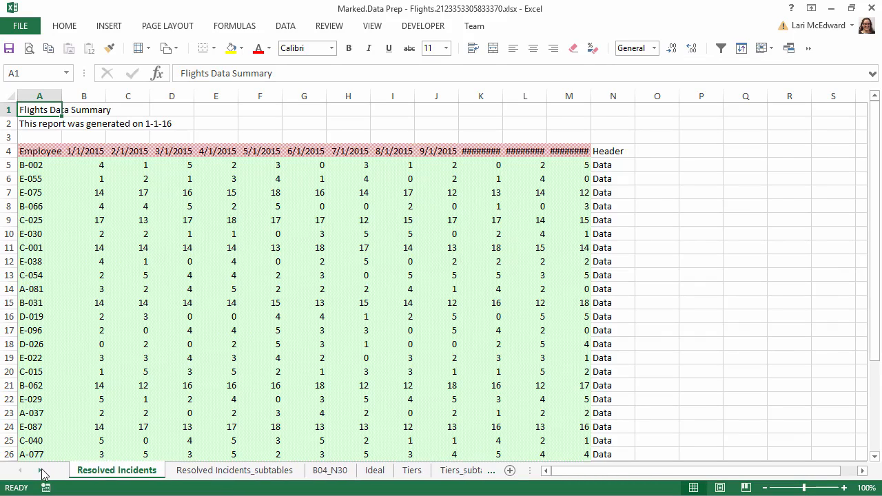
left_click(376, 474)
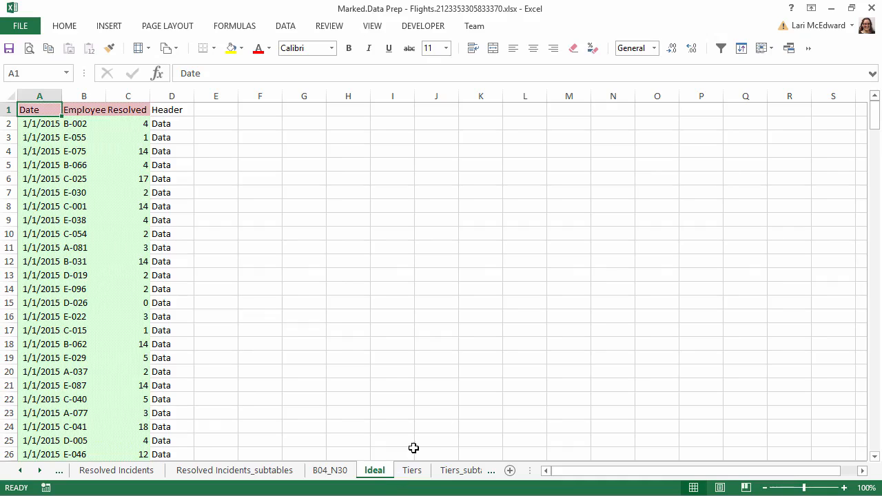
left_click(832, 14)
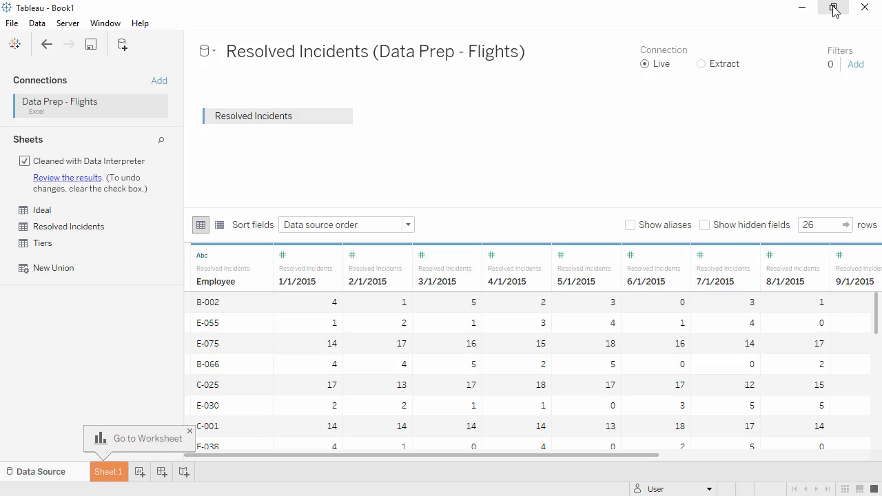
Pivot all the monthly date columns from 1/1/2015 through 12/1/2015 into rows.
left_click(310, 261)
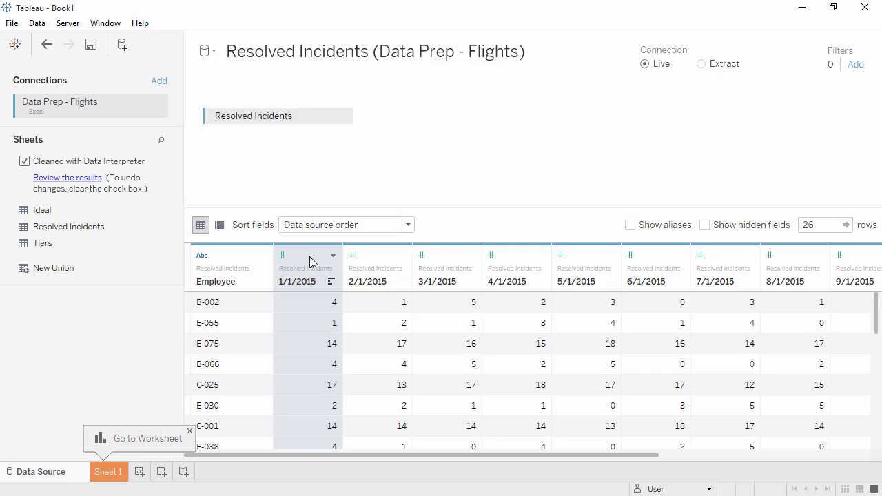
left_click_drag(312, 456, 522, 459)
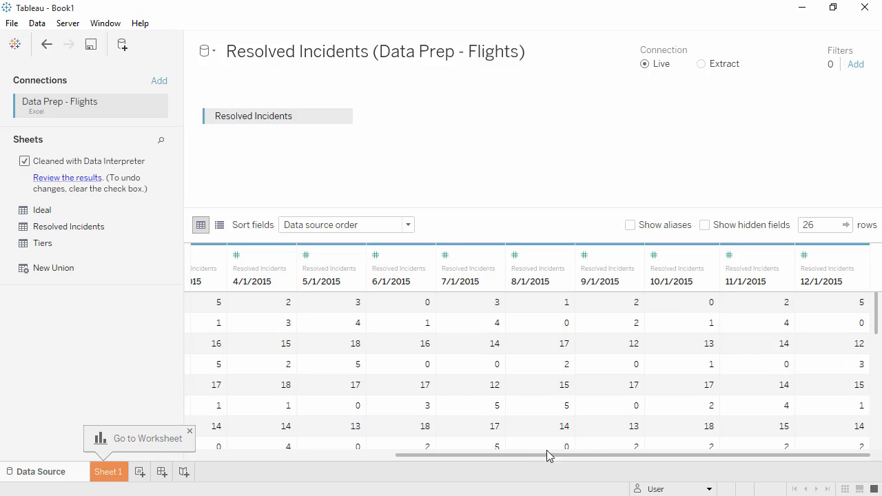
left_click(826, 258, "shift")
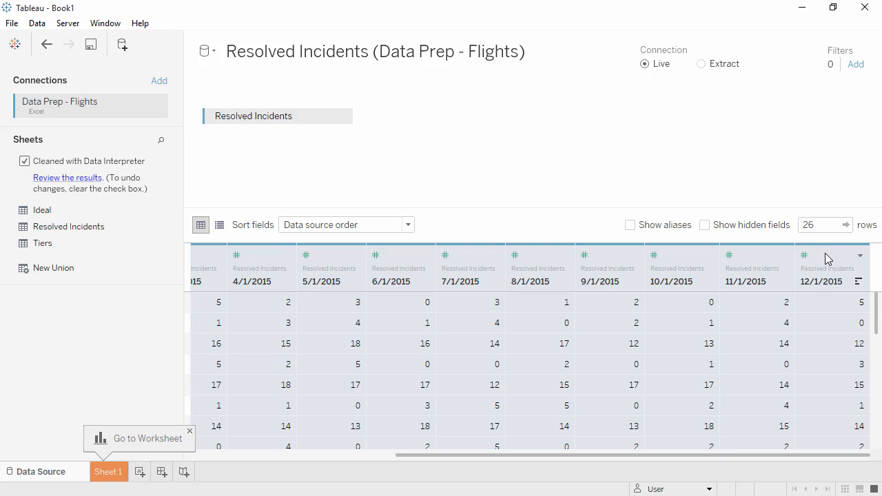
left_click(860, 257)
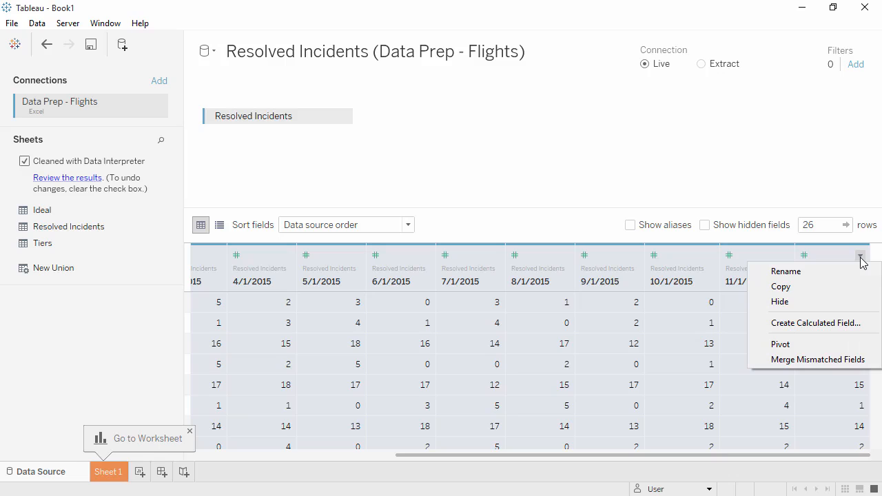
left_click(829, 344)
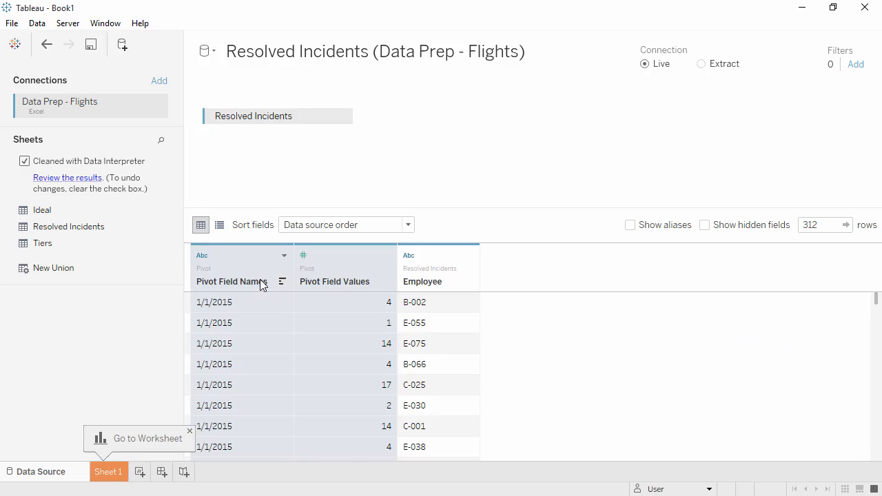
Rename the pivot field names column as Date and the pivot field values column as Resolved Incidents.
double_click(245, 282)
type("Date")
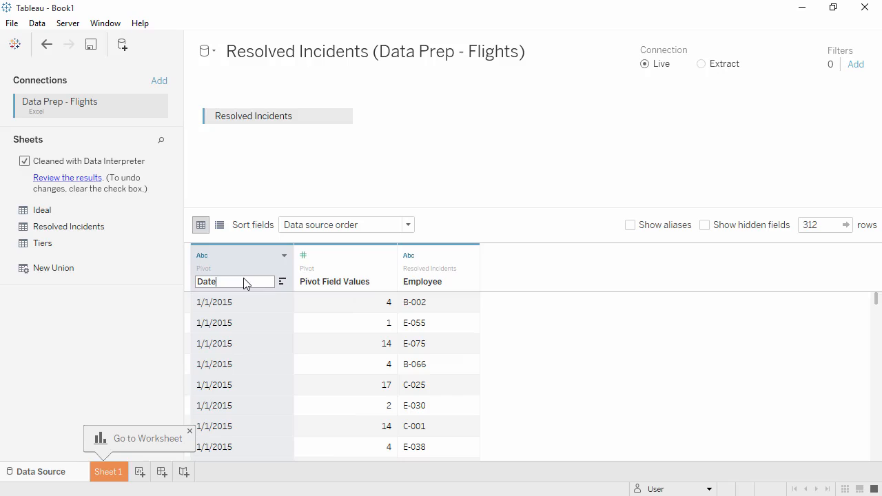
key("Tab")
type("Resolved Incidents")
key("Return")
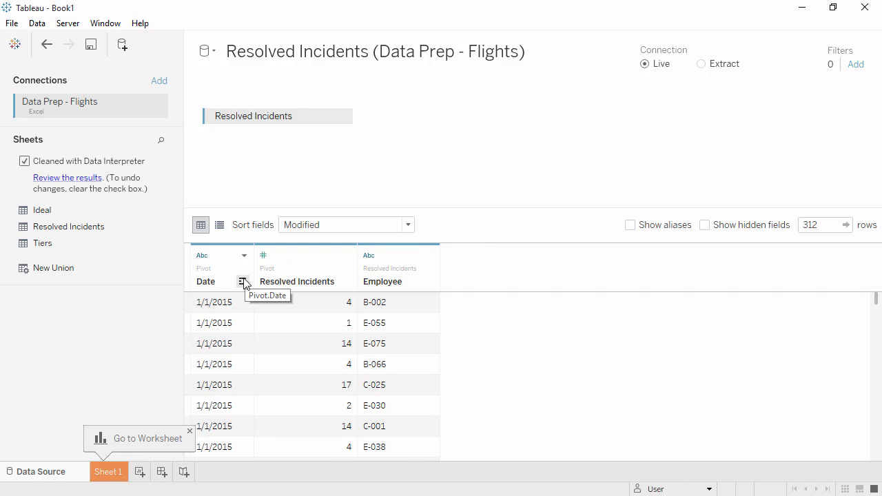
Check the fields' original names in the metadata list, and automatically split the Employee field in the data preview.
left_click(219, 225)
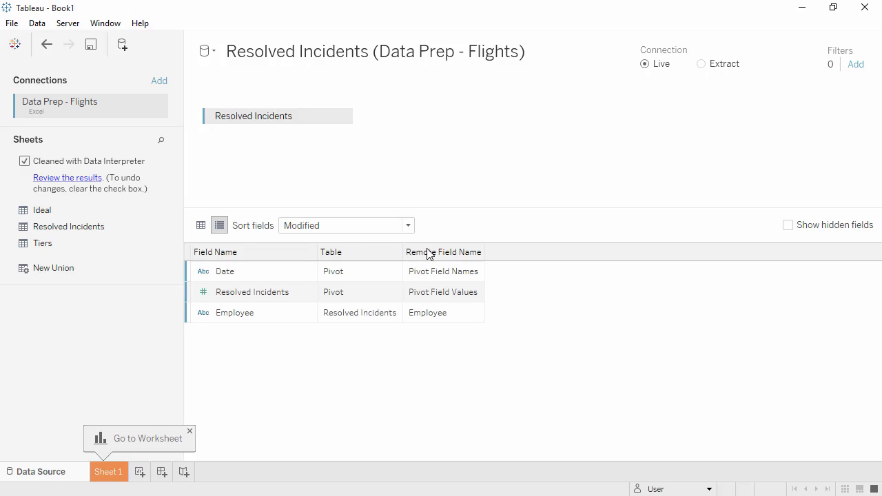
left_click(202, 226)
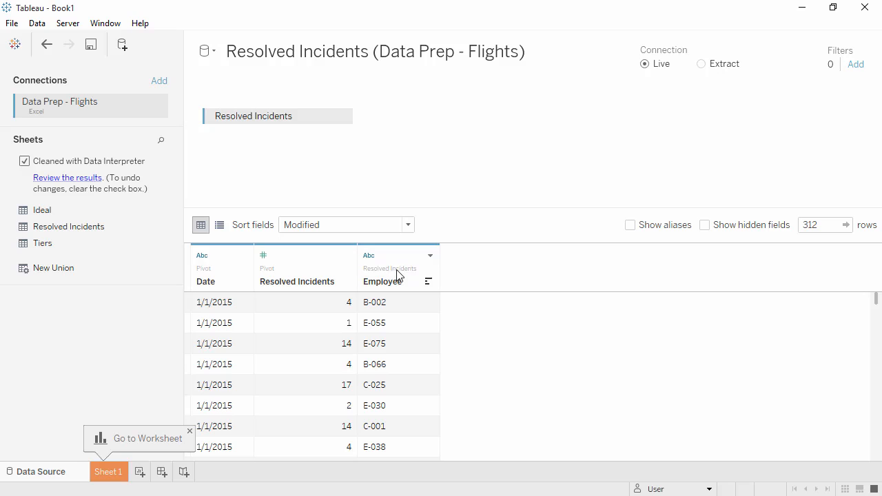
left_click(429, 257)
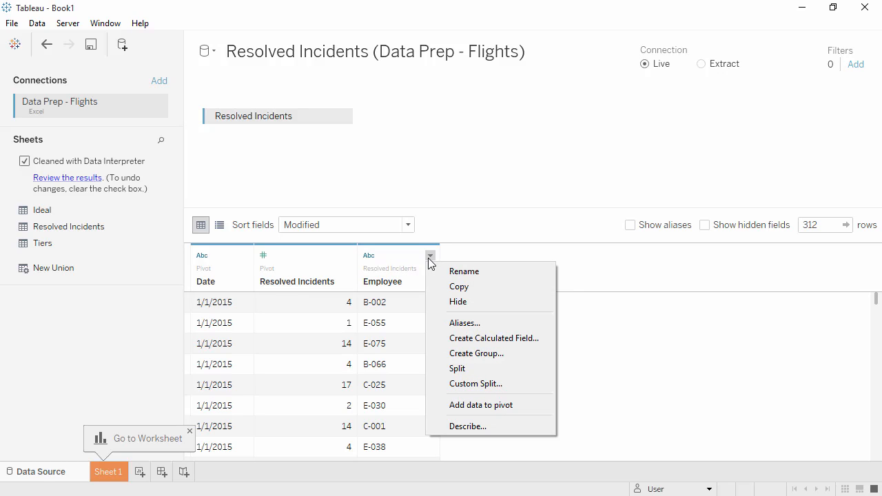
left_click(439, 371)
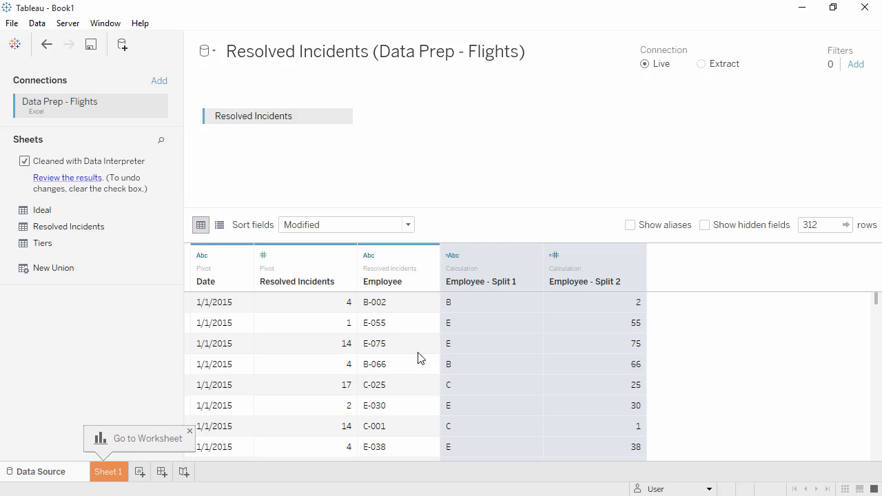
In the metadata list, rename the first Employee split field as Location and the second as Employee ID.
left_click(225, 230)
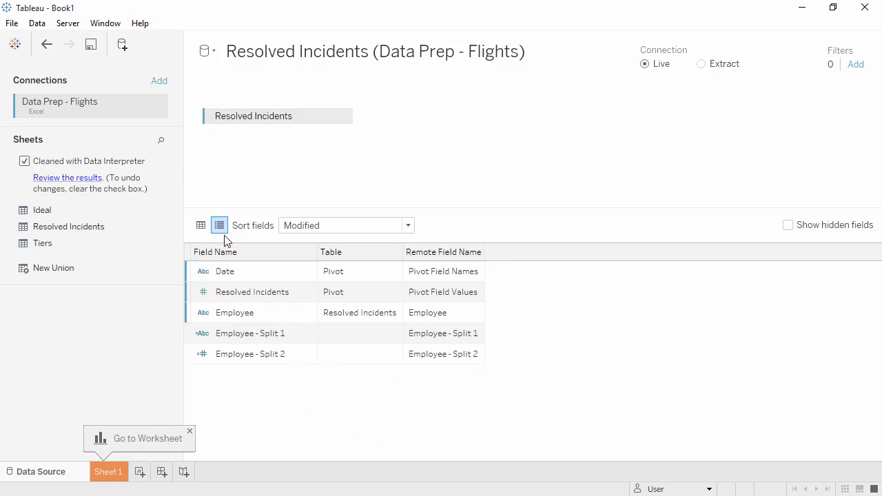
double_click(247, 333)
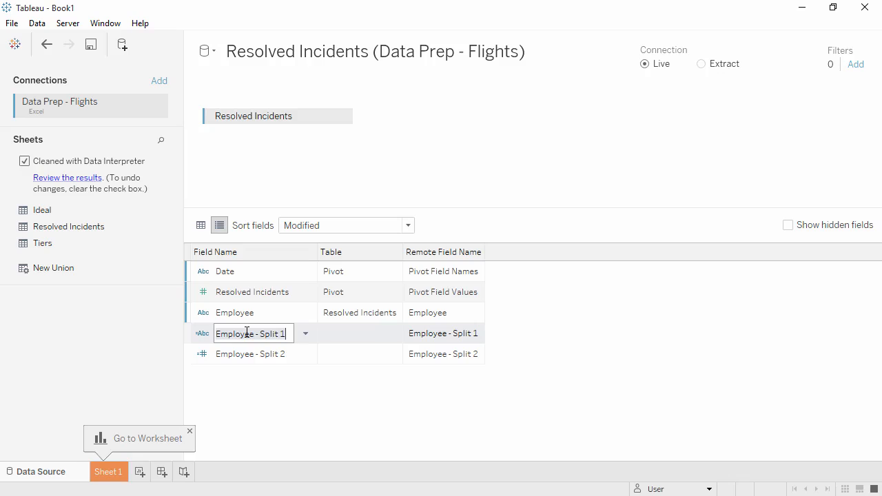
key("ctrl+a")
type("Location")
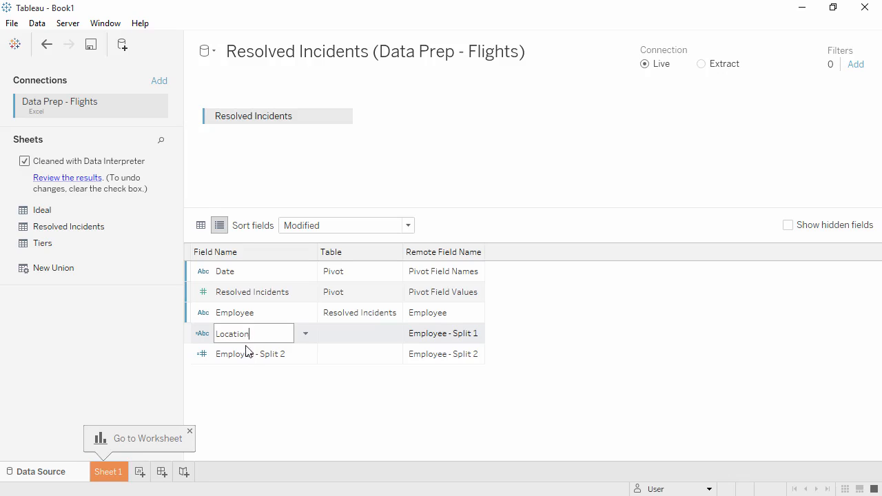
left_click(246, 354)
left_click(246, 354)
type("Employee ID")
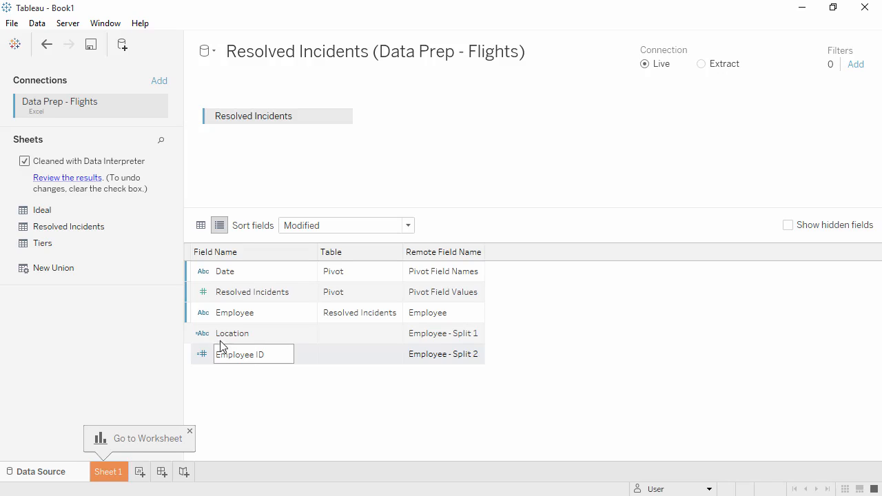
Change the Date field's data type from string to Date and return to the data preview grid.
left_click(205, 278)
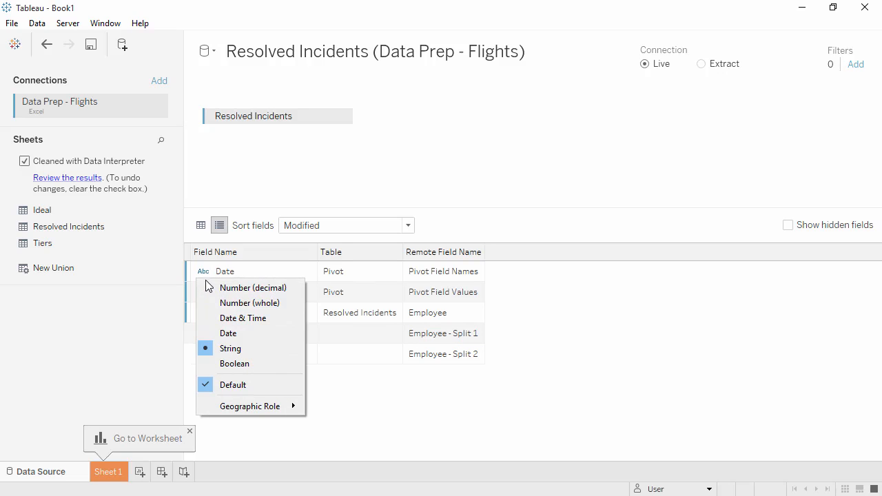
left_click(210, 328)
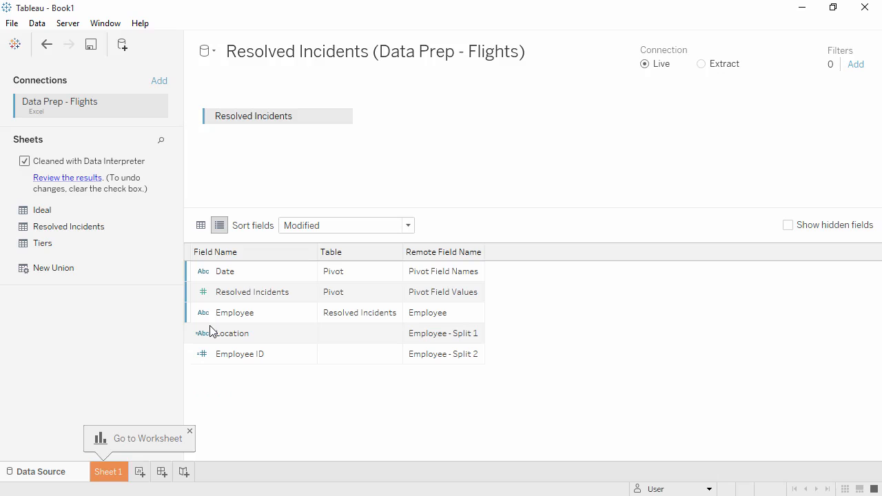
left_click(200, 226)
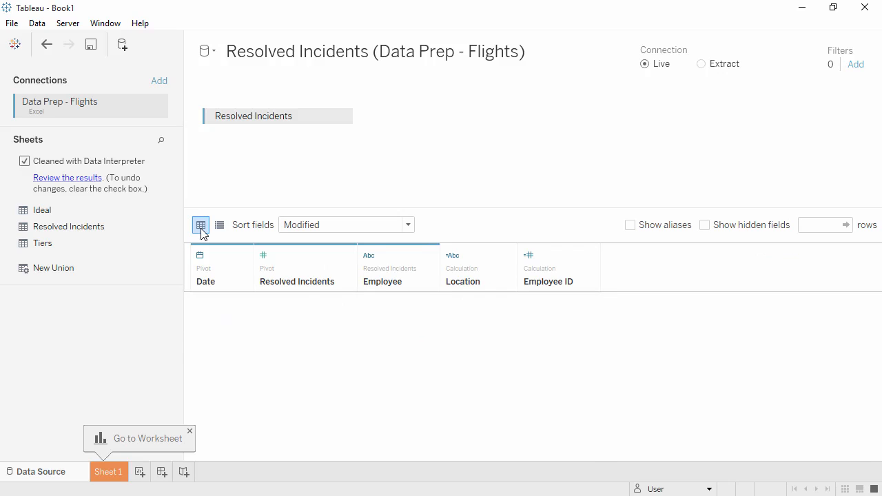
On Sheet 1, build a bar chart of summed Resolved Incidents by Employee ID, sorted in descending order.
left_click(119, 469)
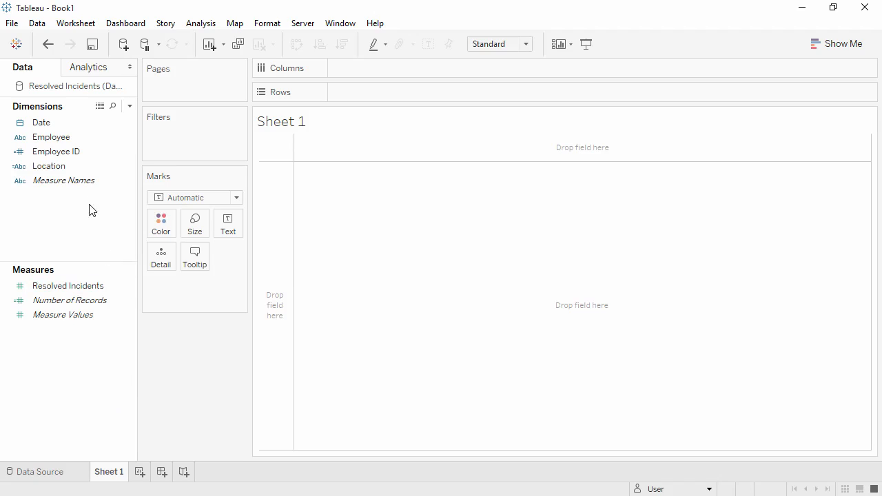
left_click_drag(62, 151, 273, 227)
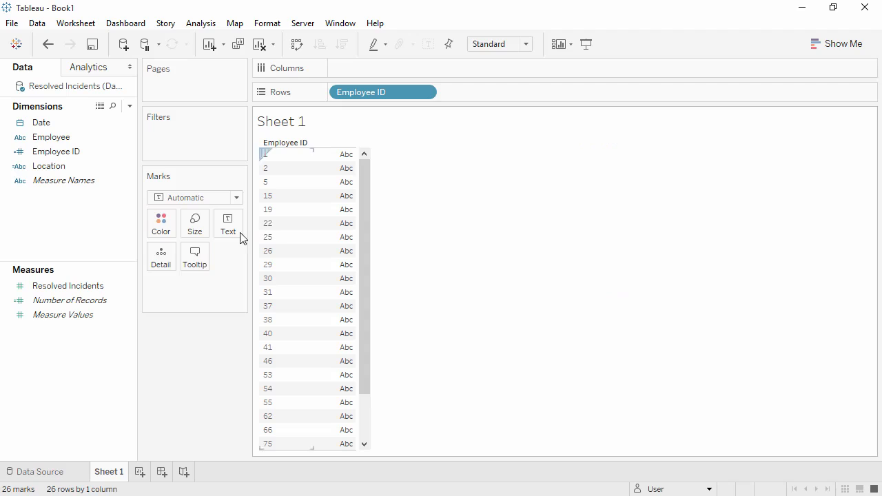
left_click(79, 295)
left_click_drag(87, 295, 341, 74)
left_click(341, 48)
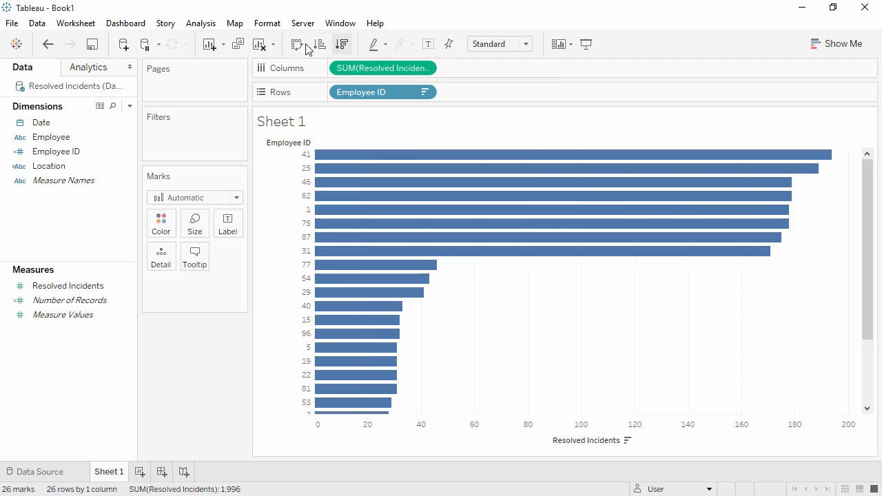
Add a new data source connected to the Excel workbook Data Prep - Flights.
left_click(129, 48)
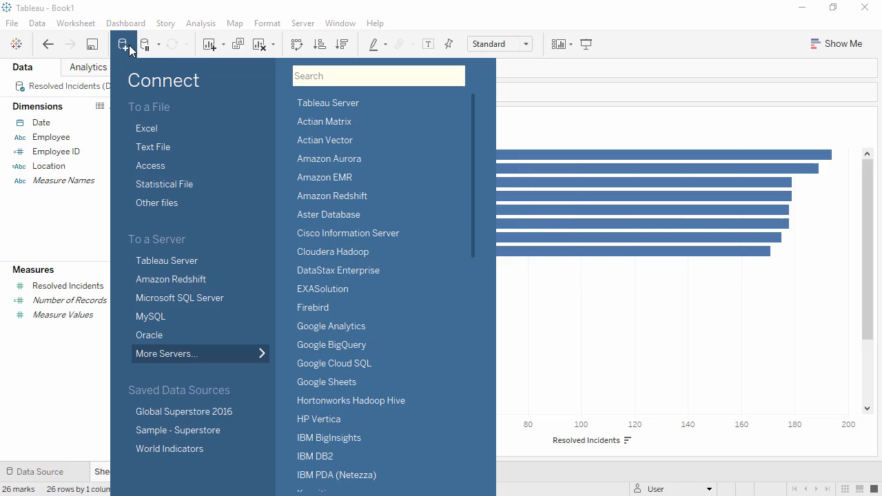
left_click(137, 125)
double_click(152, 116)
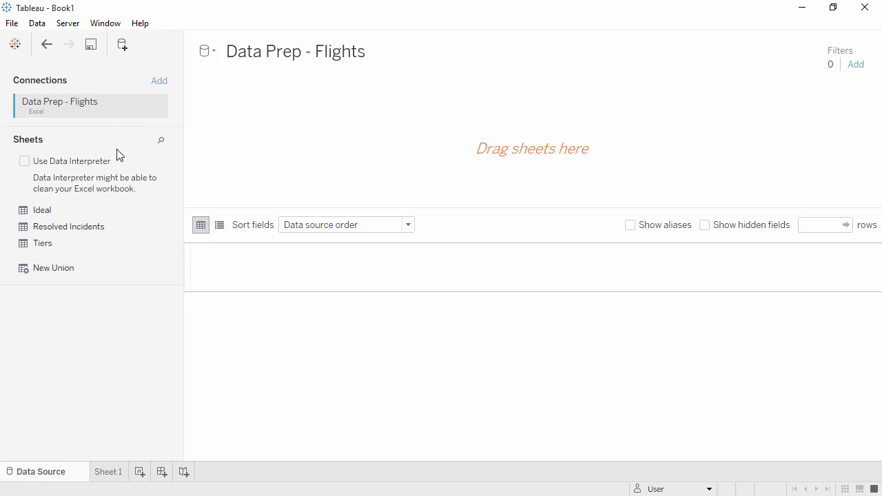
Add the Tiers sheet to the new data source and clean it with Data Interpreter.
left_click_drag(75, 242, 245, 159)
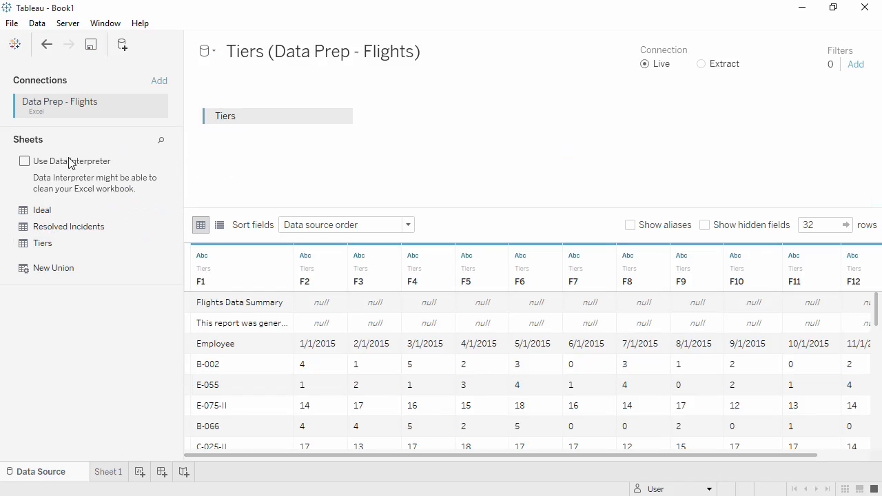
left_click(24, 161)
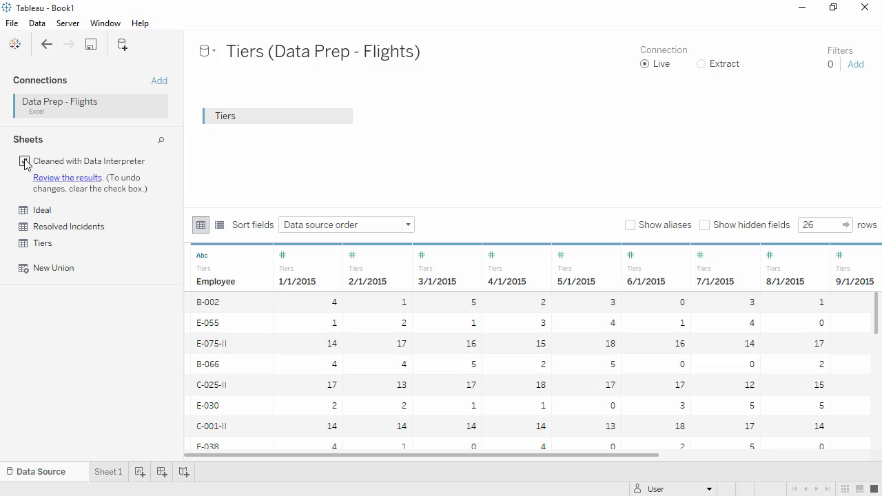
Apply a custom split to the Employee field using the hyphen "-" as separator, splitting off all columns.
left_click(263, 255)
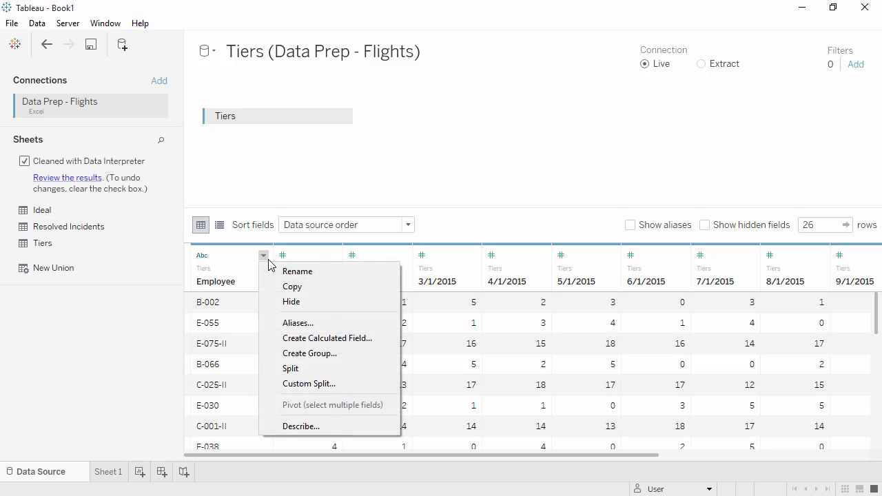
left_click(276, 383)
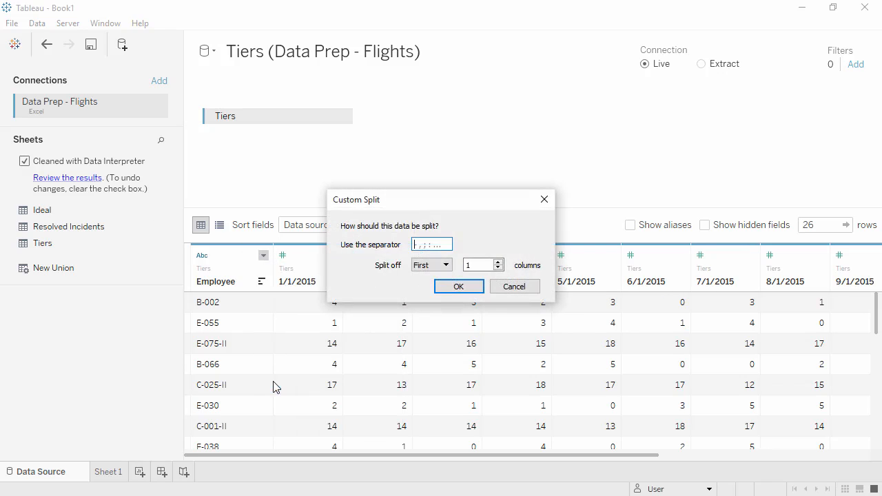
left_click(427, 247)
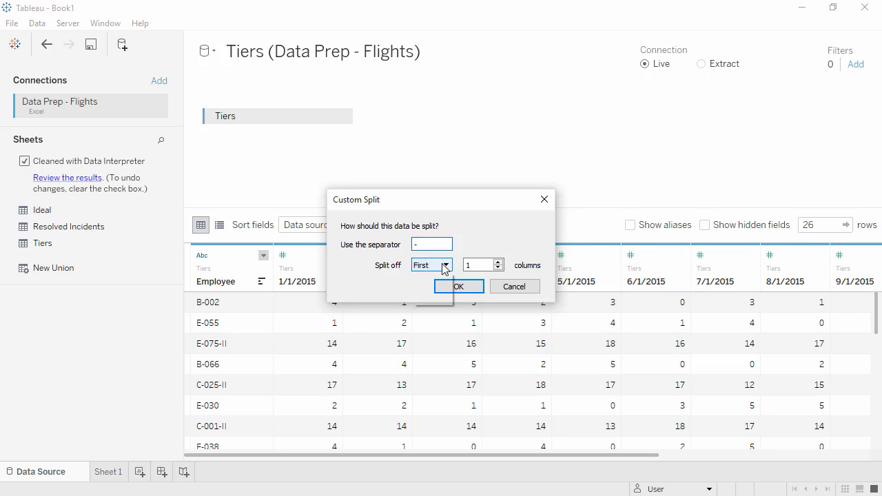
left_click(445, 265)
left_click(441, 299)
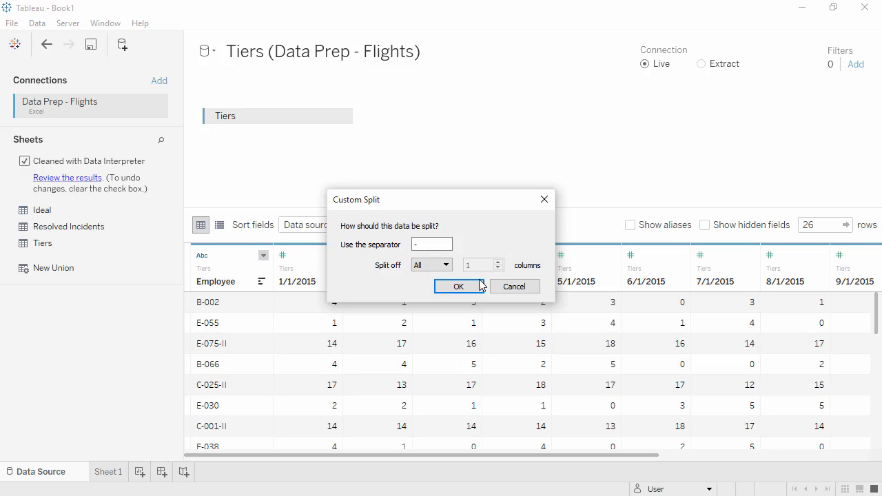
left_click(475, 287)
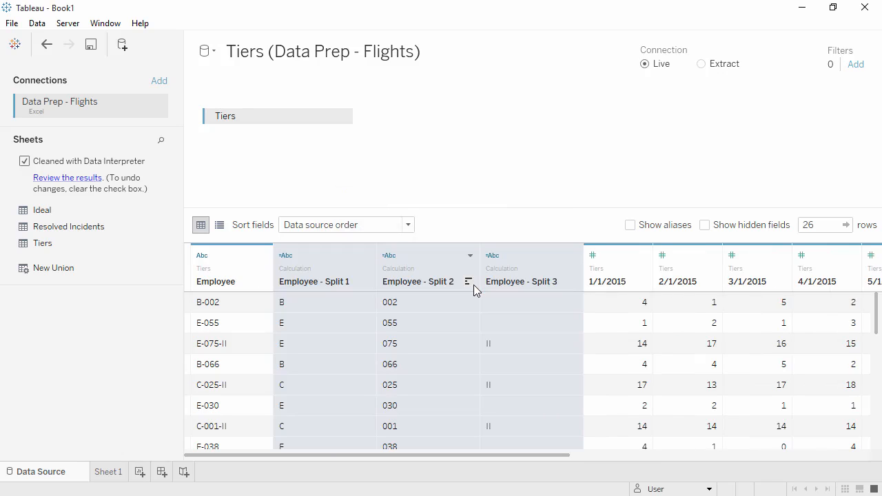